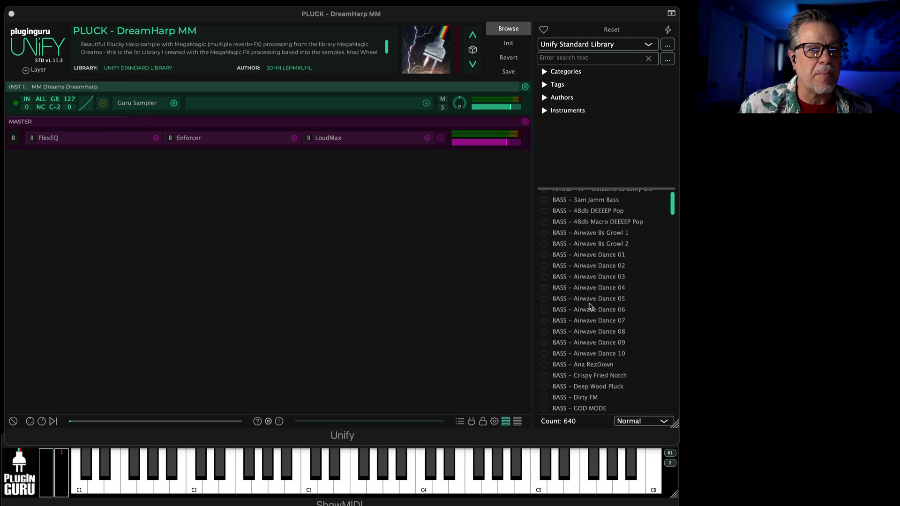
# Step: Select the PLUCK - DreamHarp MM patch in the Unify Standard Library patch list
pyautogui.scroll(-15, 589, 305)
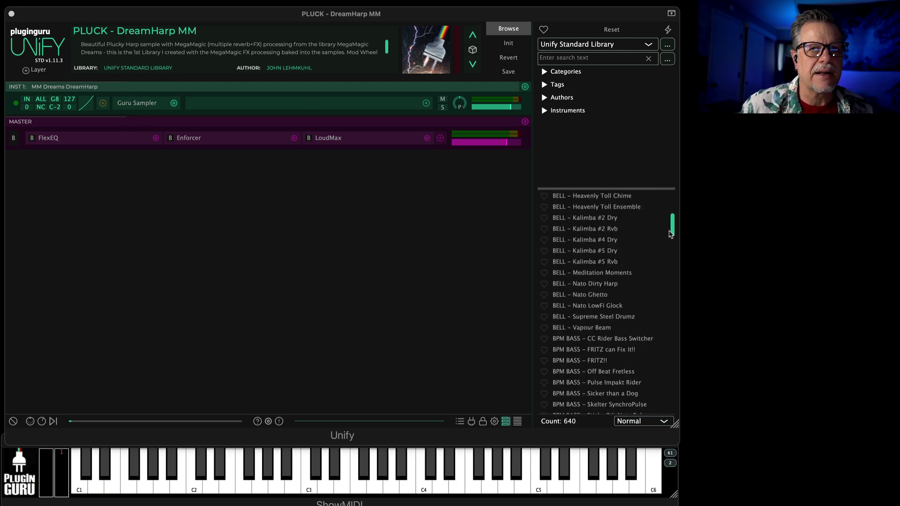
pyautogui.moveTo(670, 234); pyautogui.dragTo(670, 369)
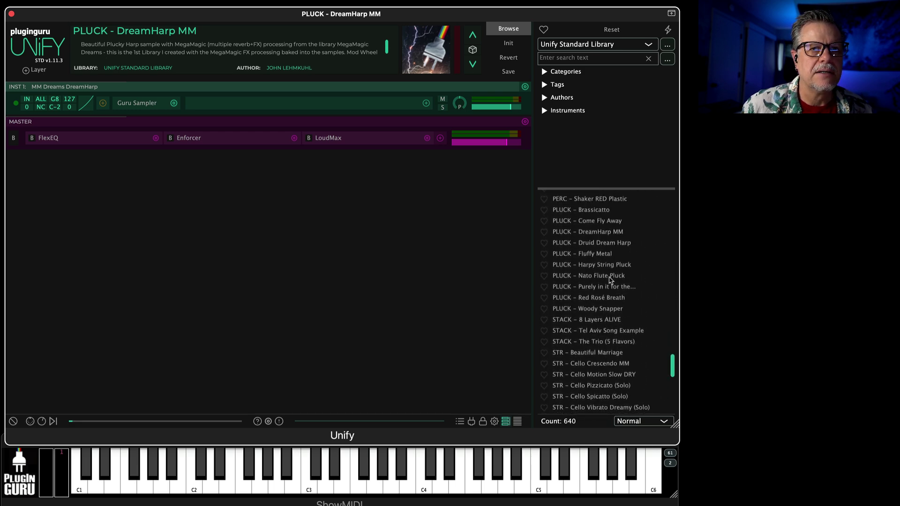
pyautogui.click(589, 232)
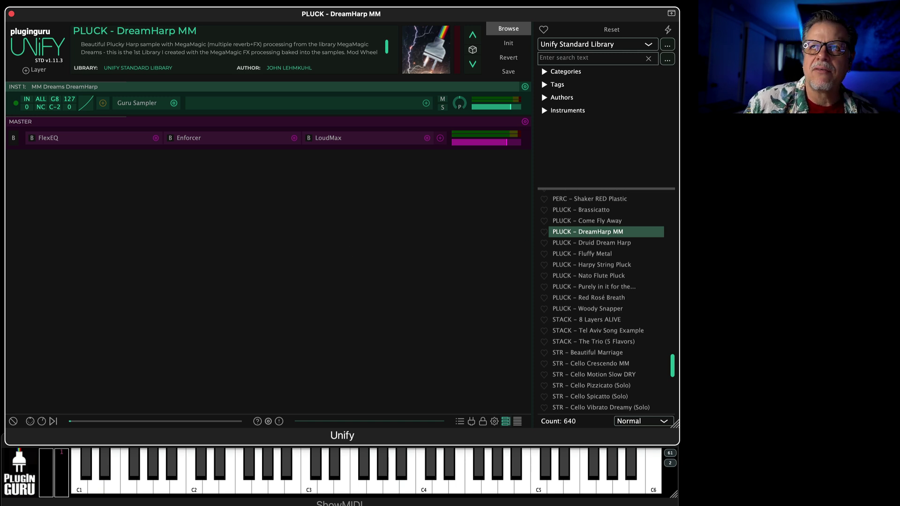
# Step: Switch to Logic Pro and record a two-bar rhythm of C4 notes on the PLUCK - DreamHarp MM track
pyautogui.press('super+Tab')
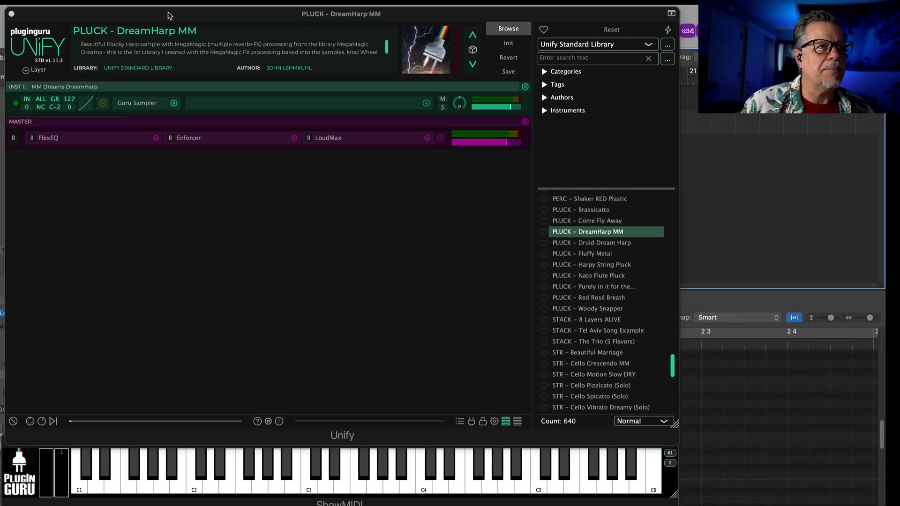
pyautogui.click(11, 14)
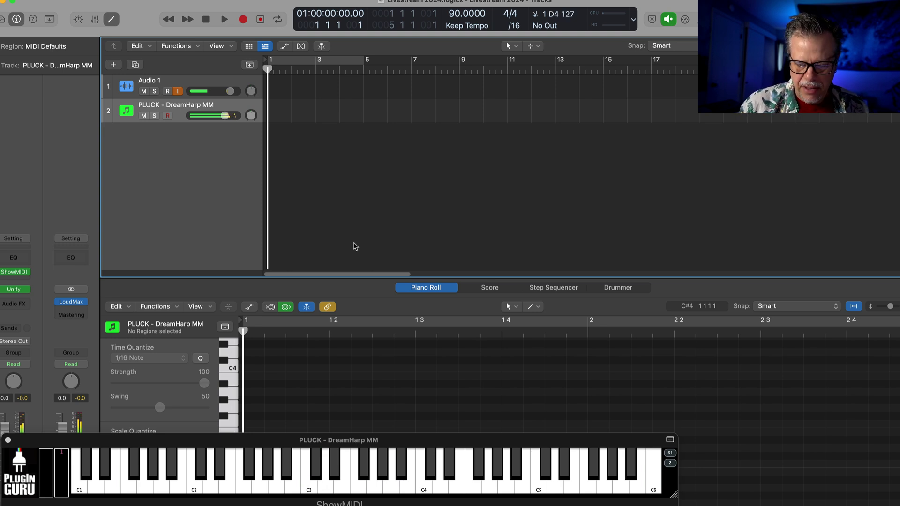
pyautogui.press('r')
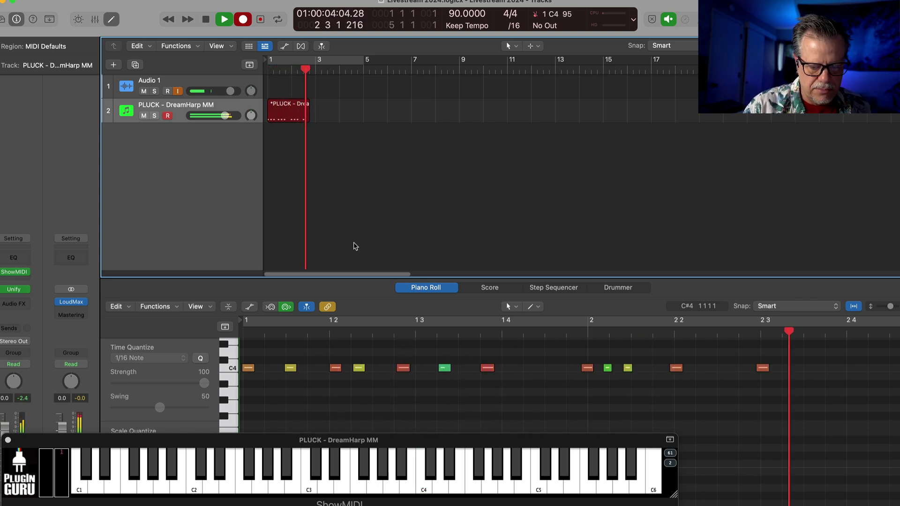
pyautogui.press('space')
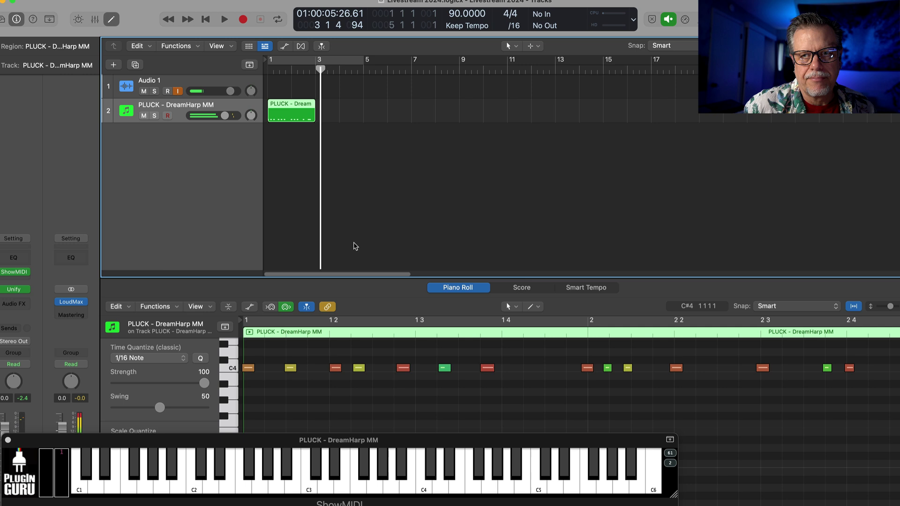
# Step: Play back the recorded DreamHarp region from the start of the project, stopping in the first bar
pyautogui.press('Return')
pyautogui.press('space')
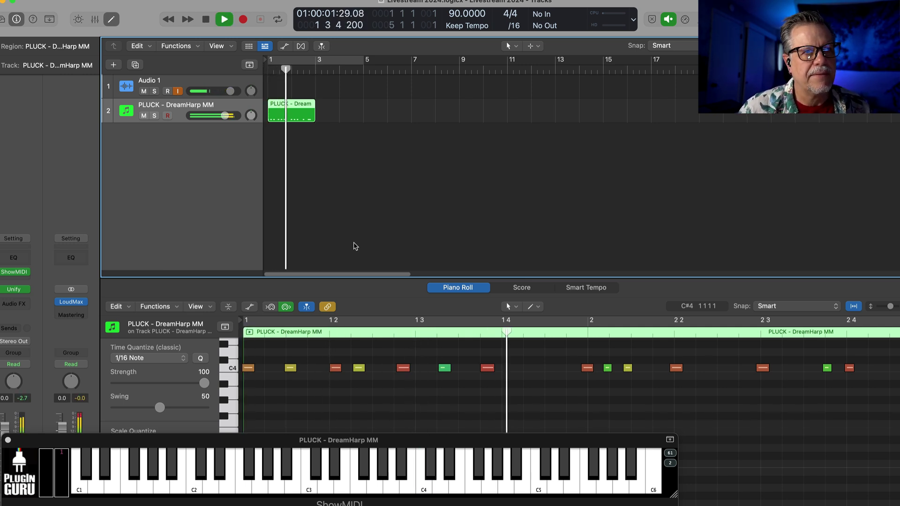
pyautogui.press('space')
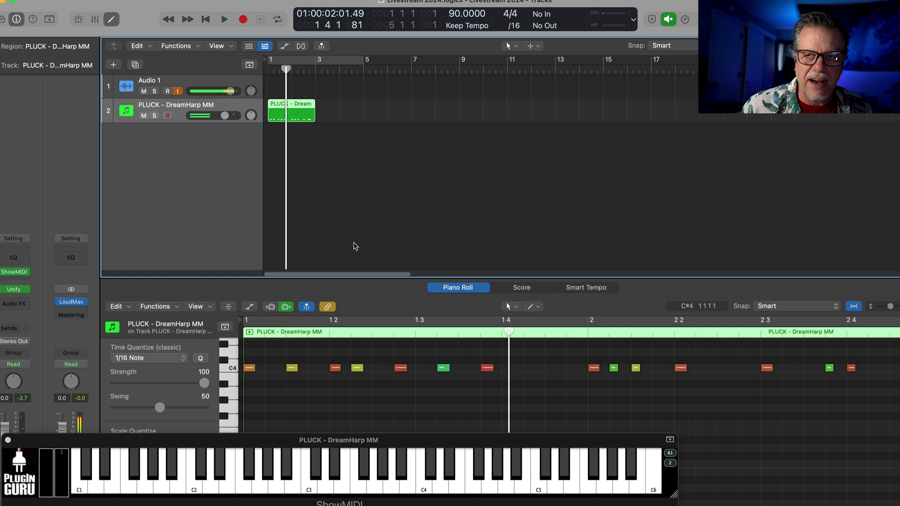
# Step: Set the 1/16-note time quantize strength to 70 for all recorded C4 notes except the first
pyautogui.click(276, 388)
pyautogui.press('super+a')
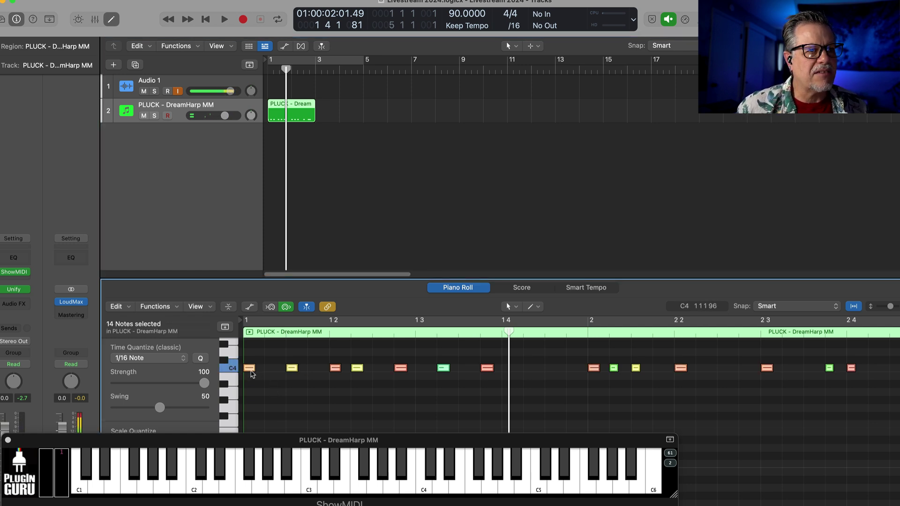
pyautogui.keyDown('shift'); pyautogui.click(250, 368); pyautogui.keyUp('shift')
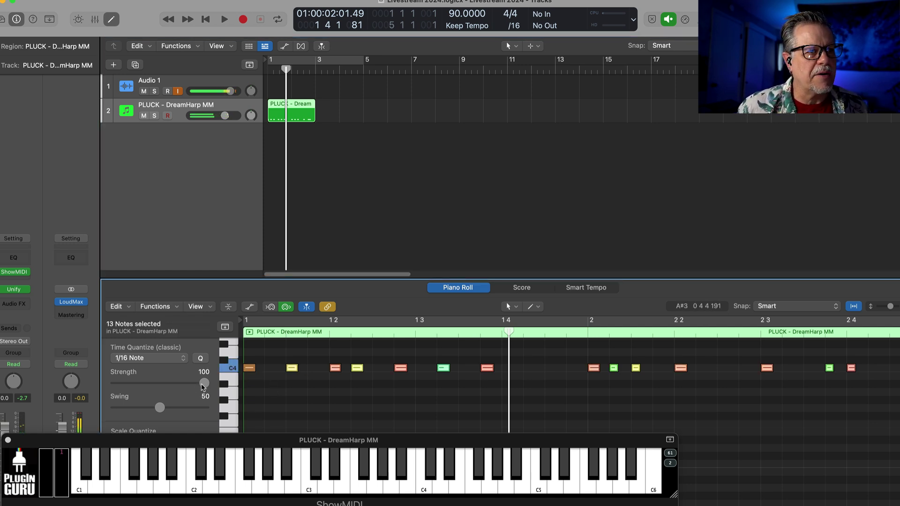
pyautogui.moveTo(204, 387); pyautogui.dragTo(176, 391)
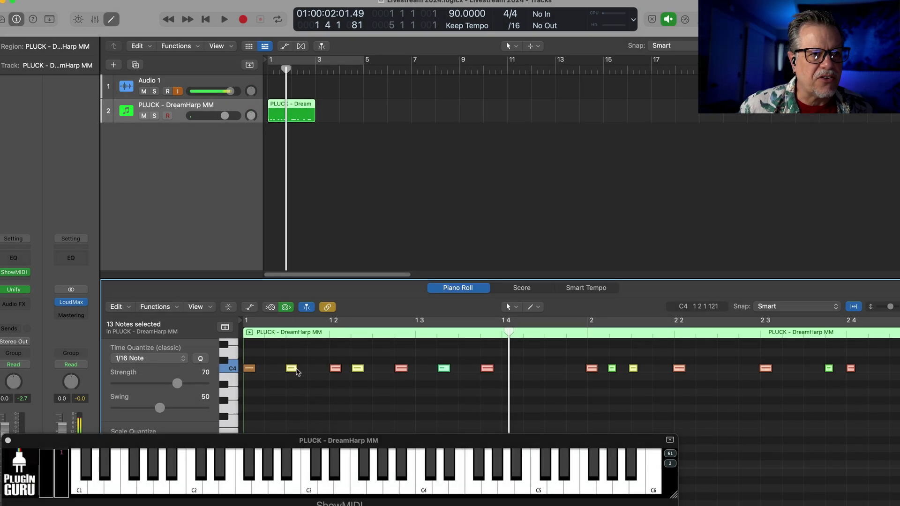
pyautogui.click(260, 361)
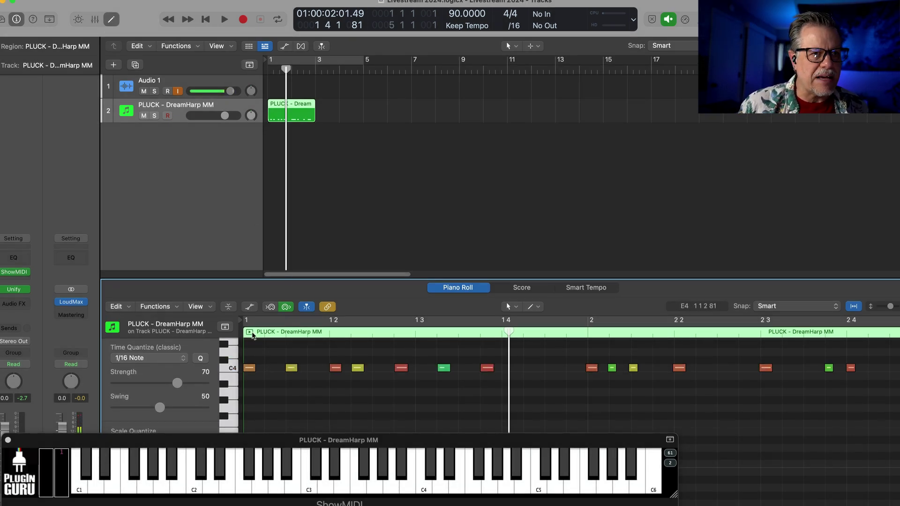
# Step: Try moving the last C4 note to the start of bar 3 and undo the move
pyautogui.click(249, 368)
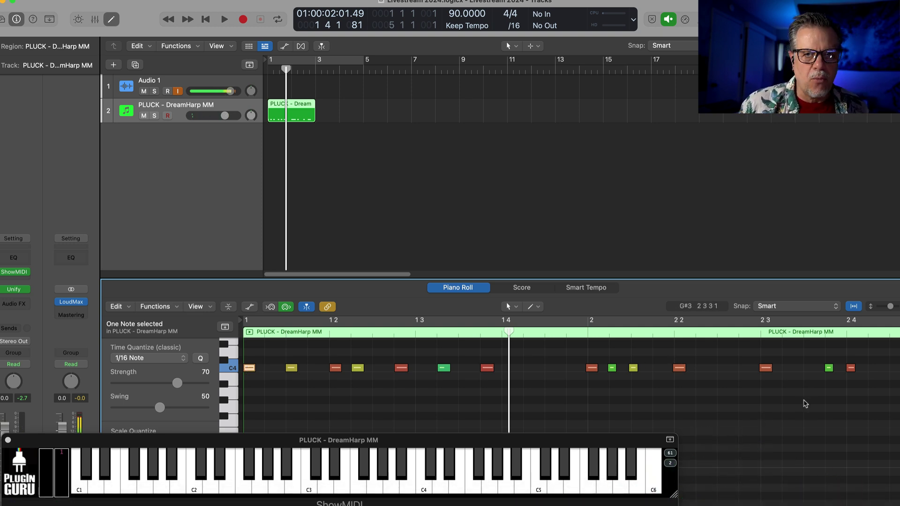
pyautogui.moveTo(846, 401); pyautogui.dragTo(788, 429)
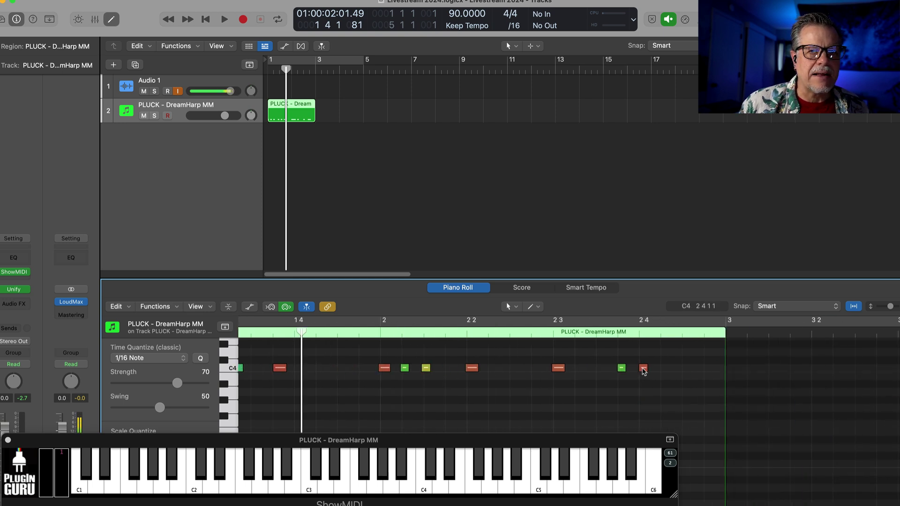
pyautogui.moveTo(644, 369); pyautogui.dragTo(729, 369)
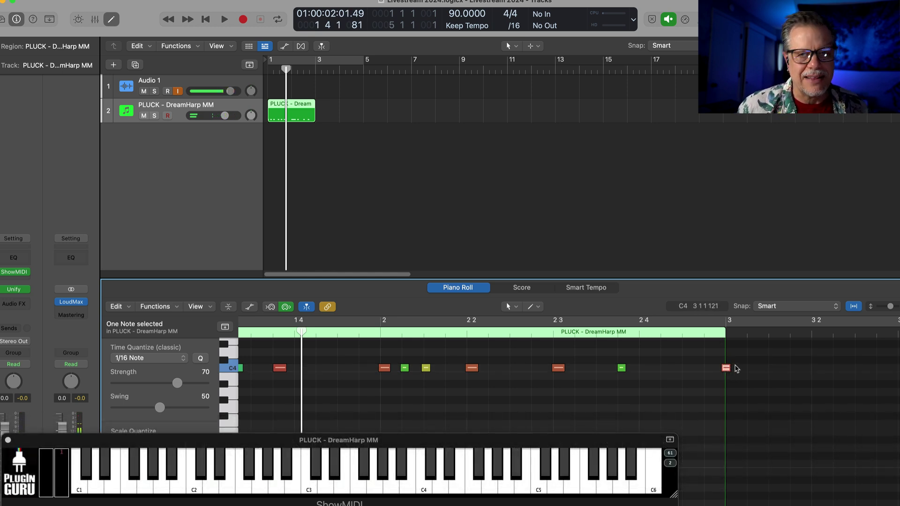
pyautogui.press('super+z')
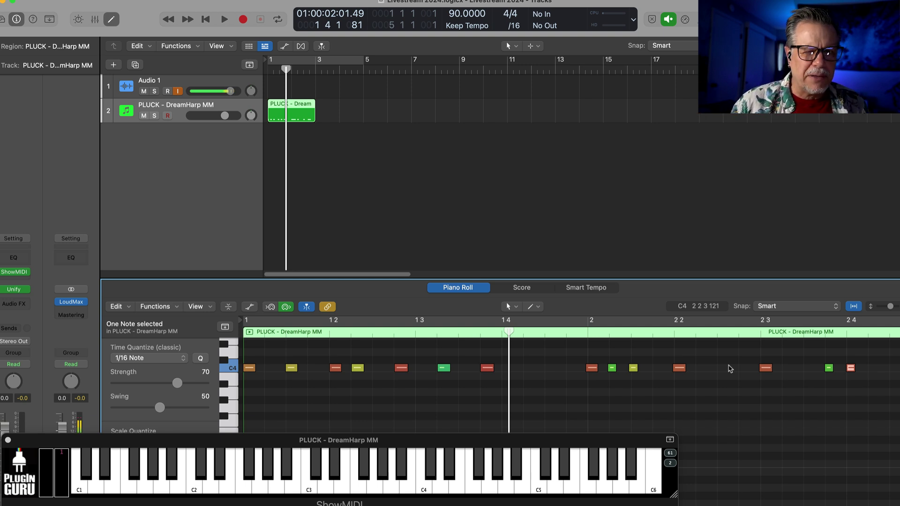
# Step: Rename the recorded region as PLUCK - DreamHarp 1 MM using the Text Tool
pyautogui.click(290, 104)
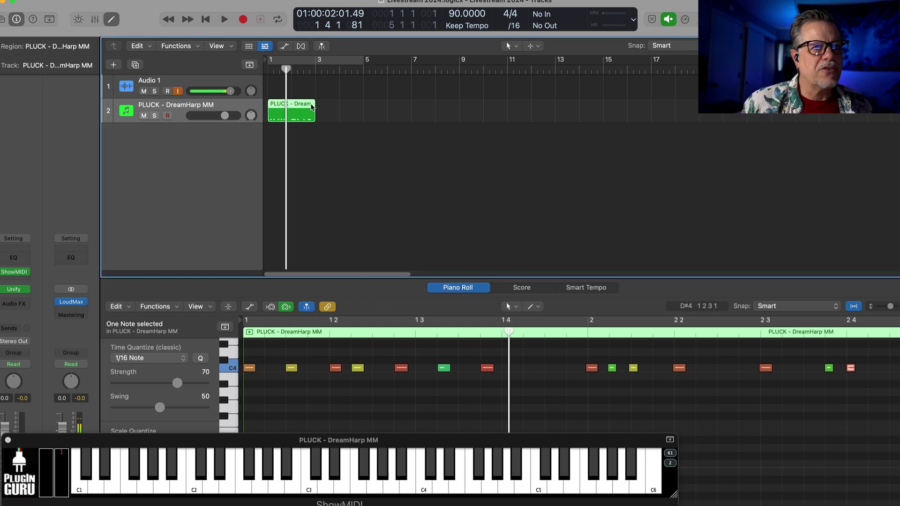
pyautogui.click(533, 46)
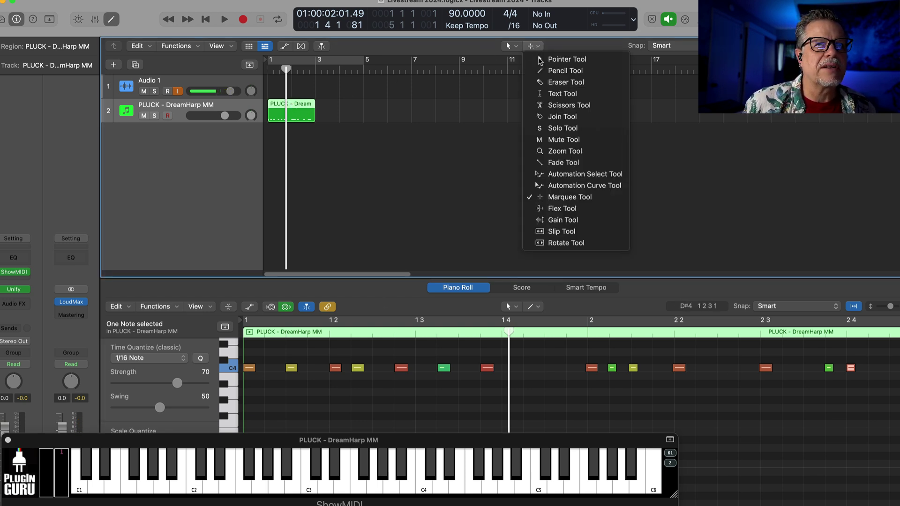
pyautogui.click(563, 94)
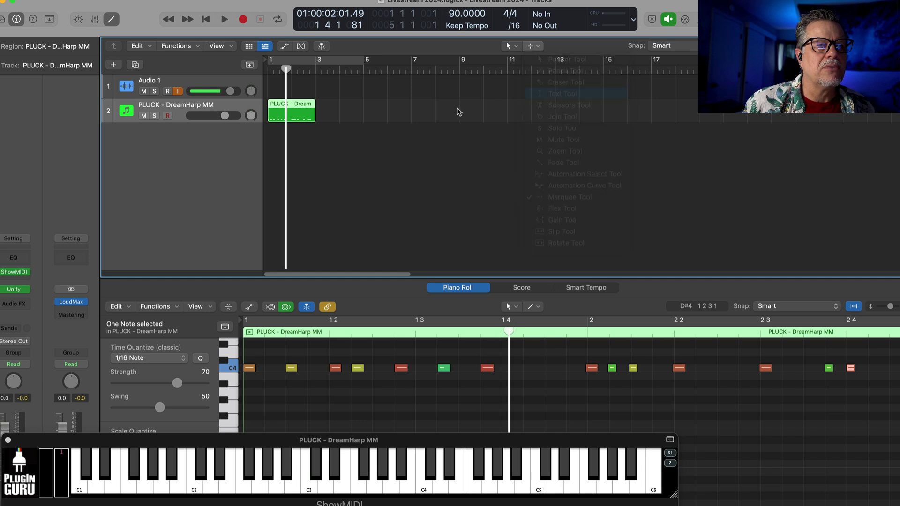
pyautogui.click(310, 103)
pyautogui.click(334, 103)
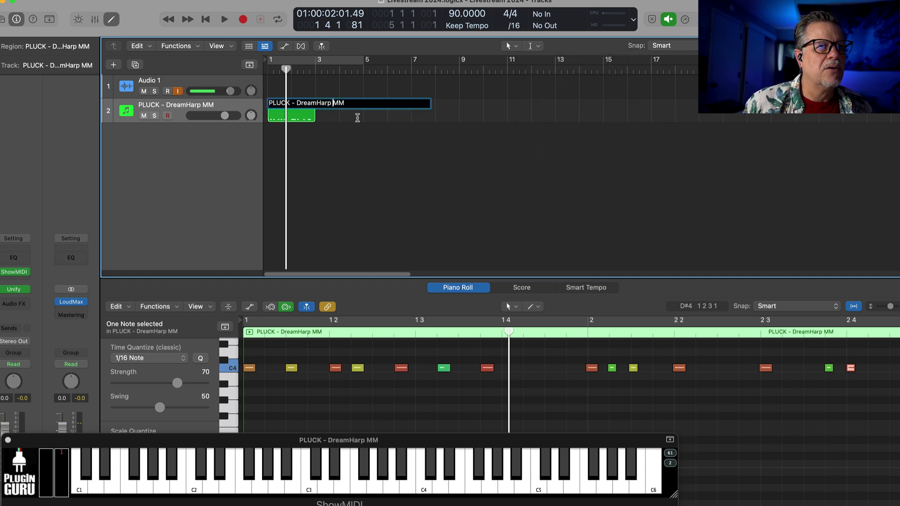
pyautogui.write('1')
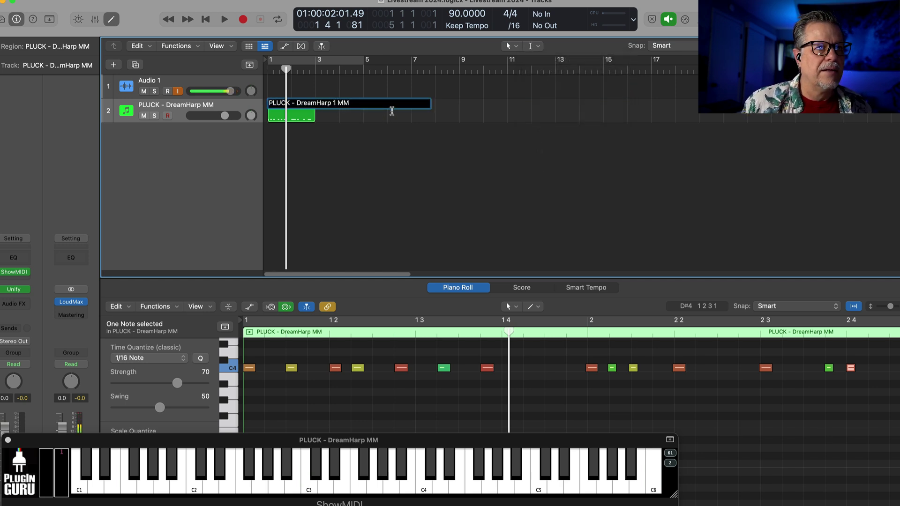
pyautogui.press('Return')
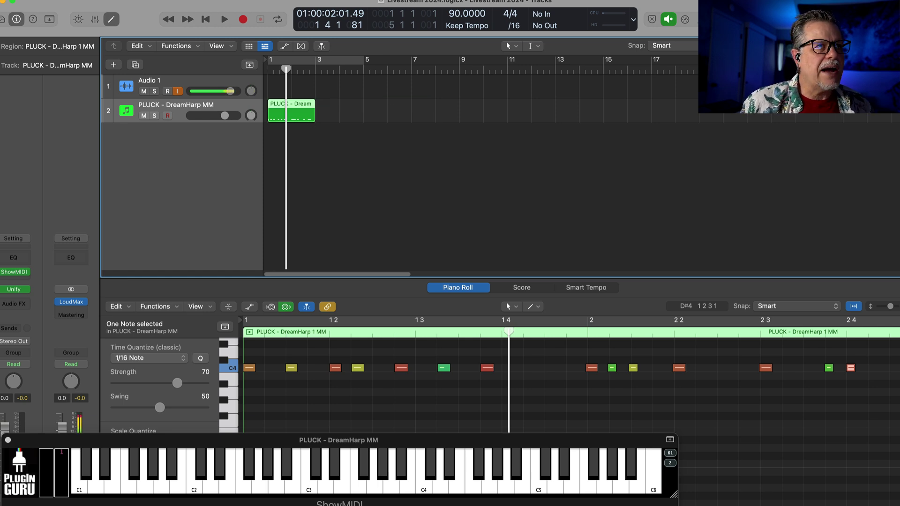
# Step: Start exporting the selected DreamHarp region as a MIDI file
pyautogui.click(82, 0)
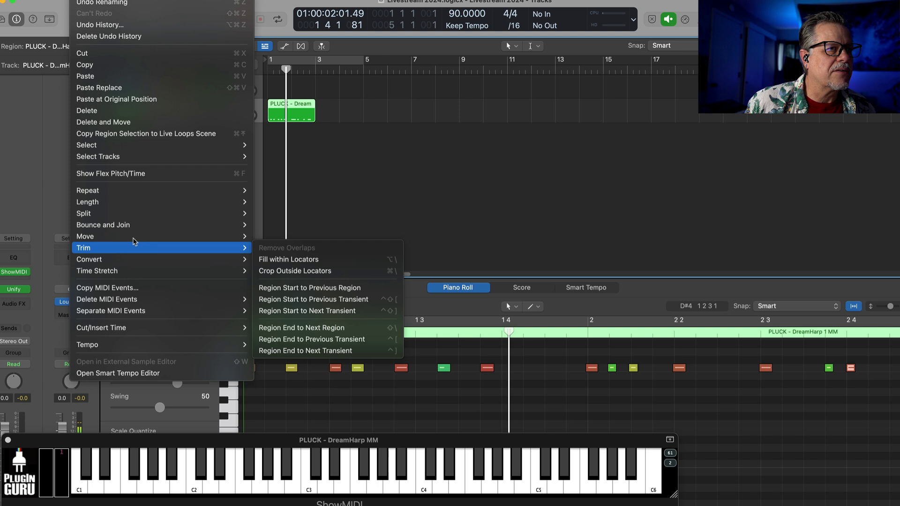
pyautogui.moveTo(60, 0)
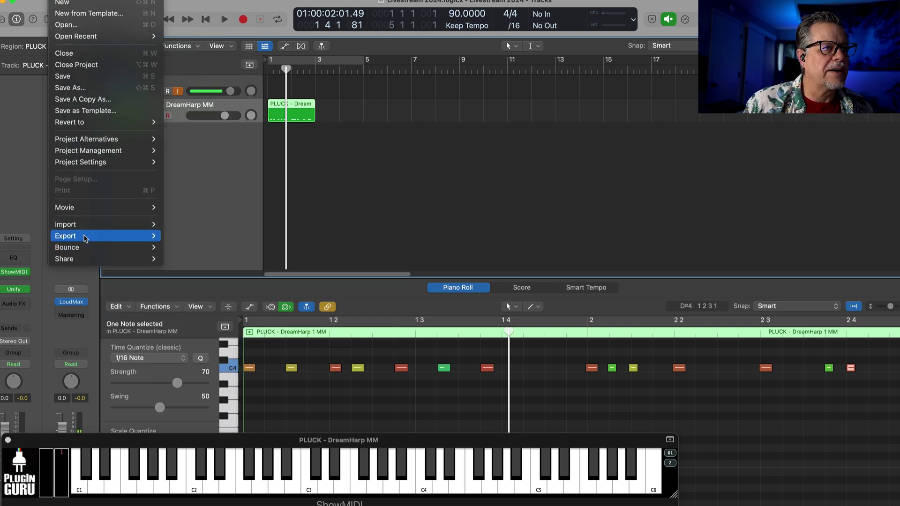
pyautogui.moveTo(87, 240)
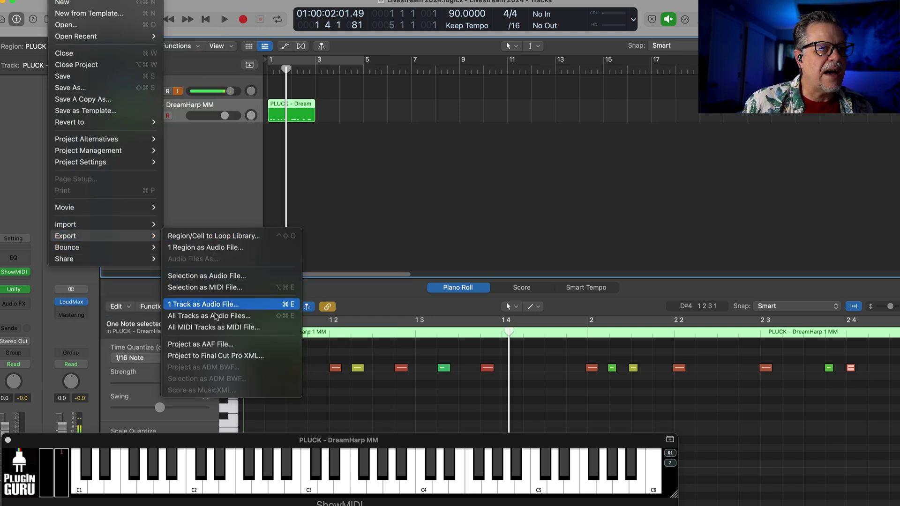
pyautogui.click(205, 287)
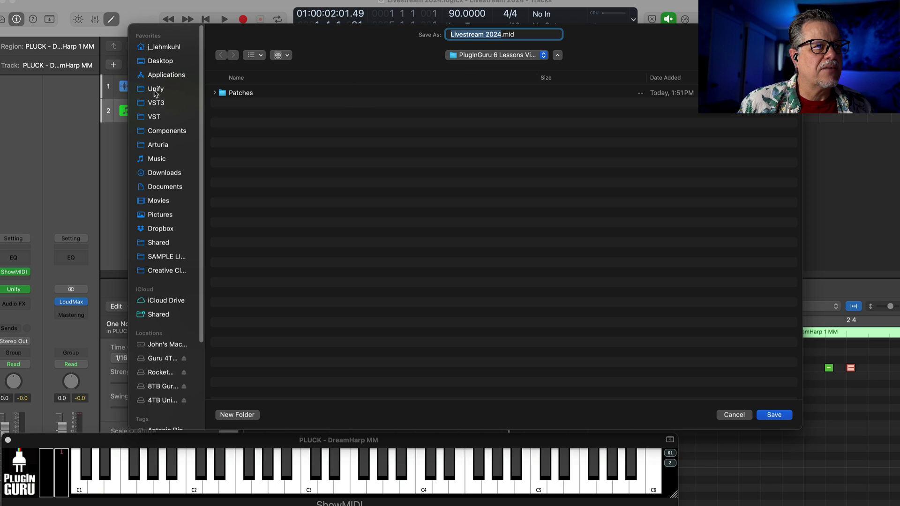
# Step: Set the export location to the PlugInGuru 6 Lessons Videos folder inside Unify's Libraries folder
pyautogui.click(154, 90)
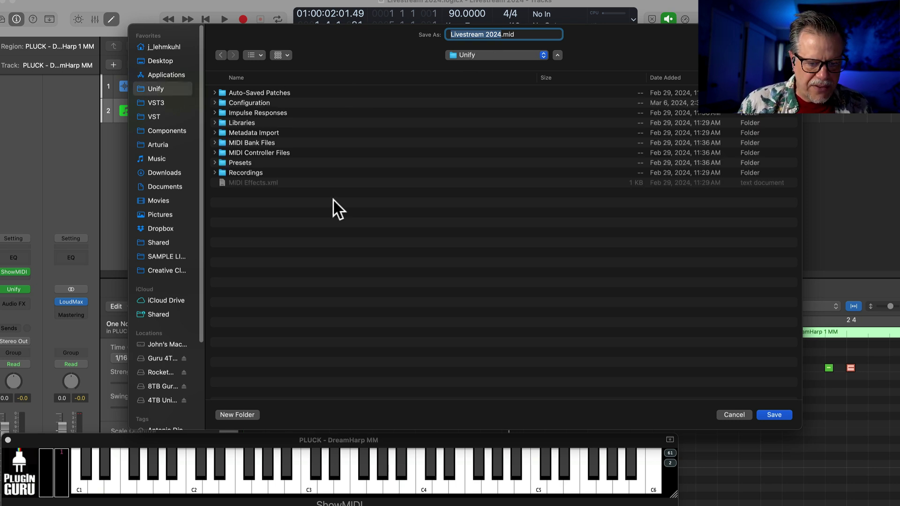
pyautogui.doubleClick(238, 120)
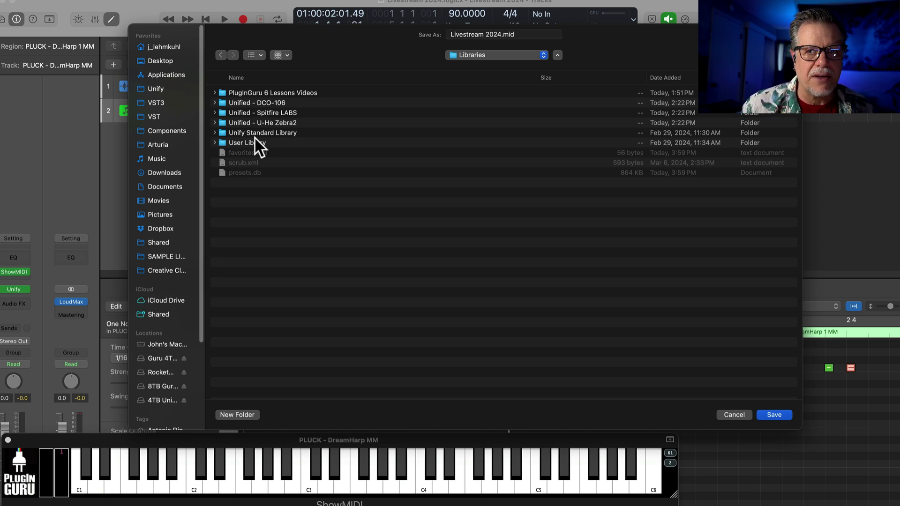
pyautogui.doubleClick(254, 93)
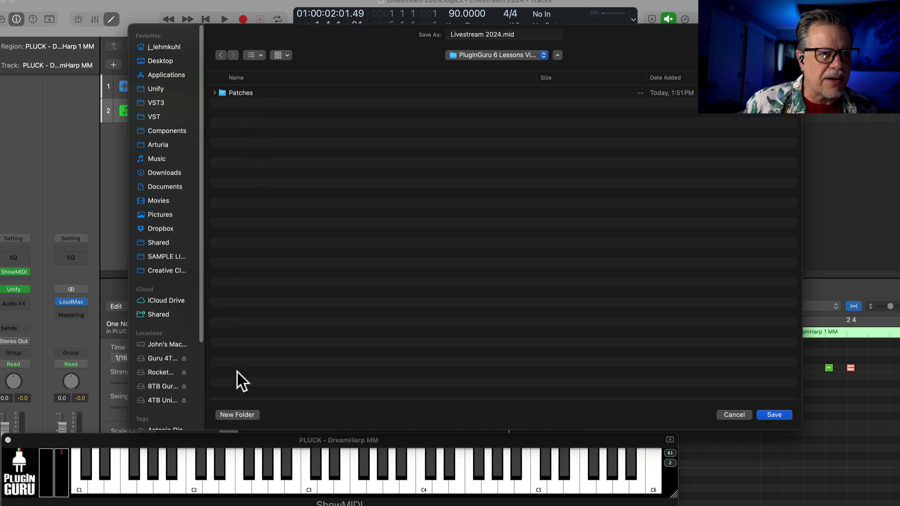
# Step: Create a folder named MIDI Files inside the PlugInGuru 6 Lessons Videos library folder
pyautogui.click(235, 415)
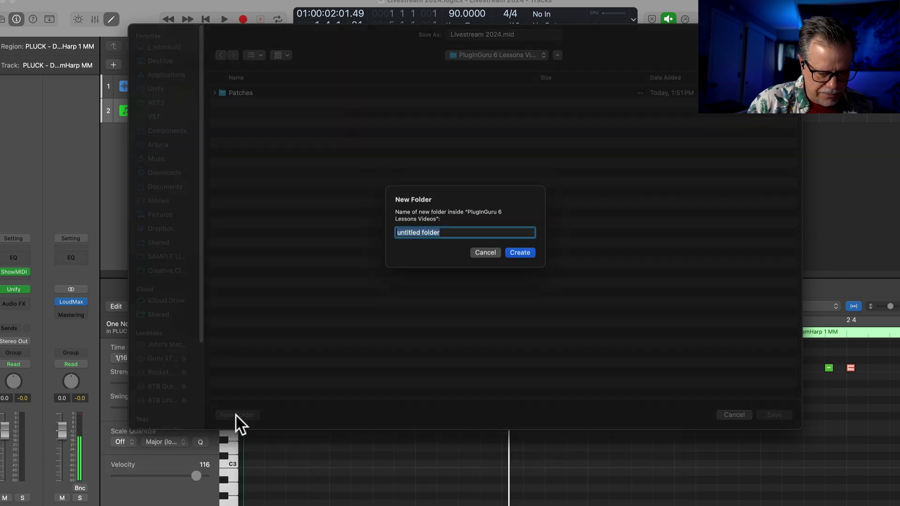
pyautogui.write('MIDI')
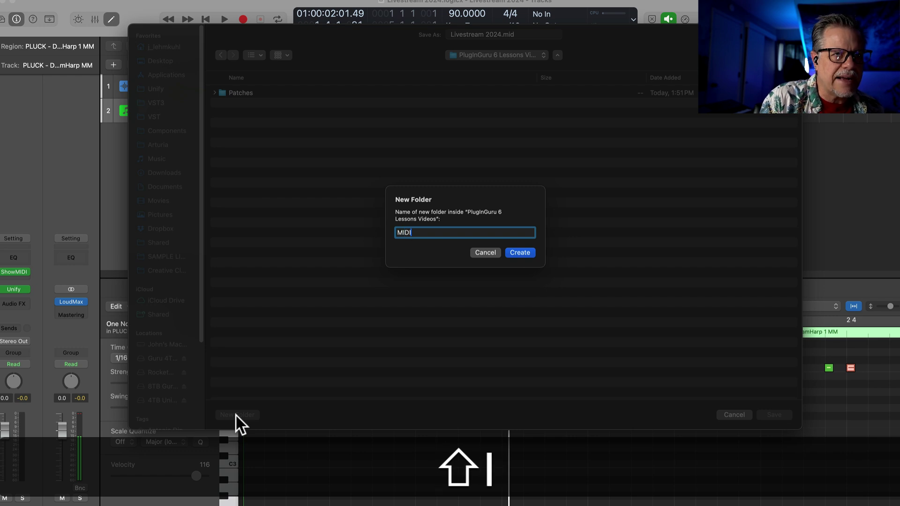
pyautogui.write(' F')
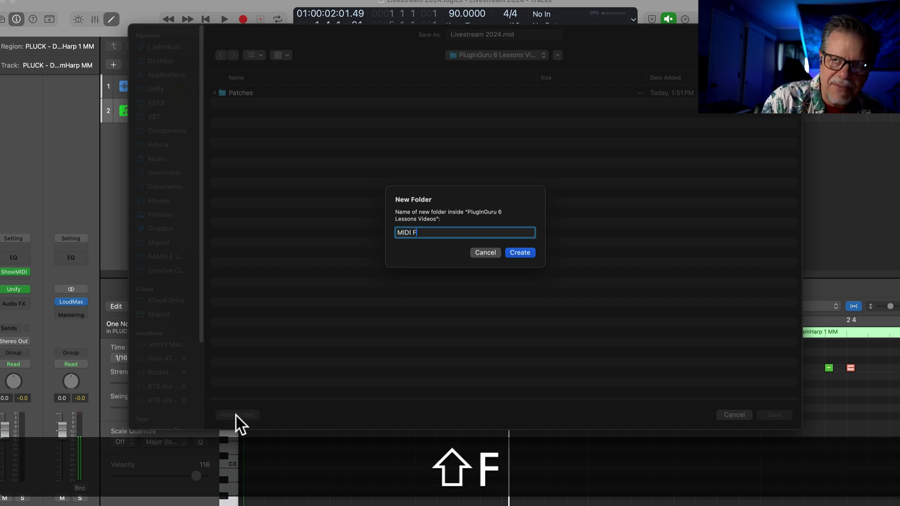
pyautogui.write('iles')
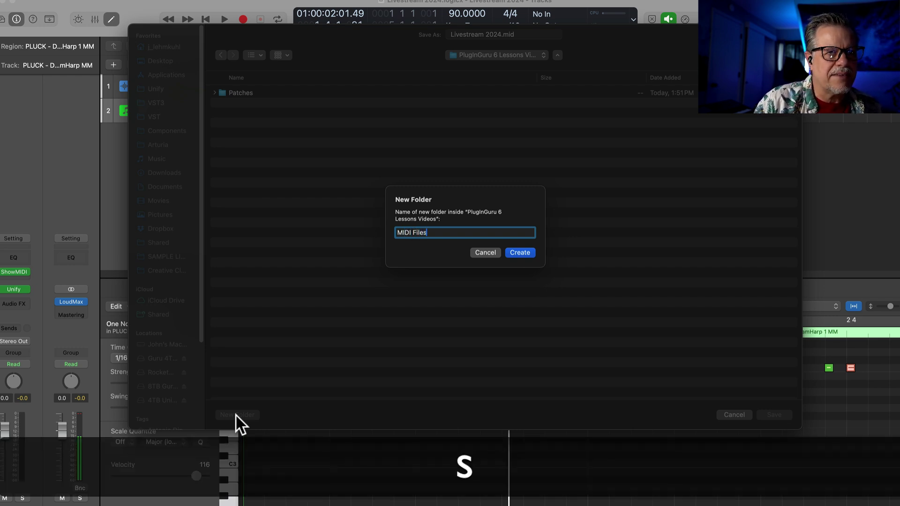
pyautogui.press('Return')
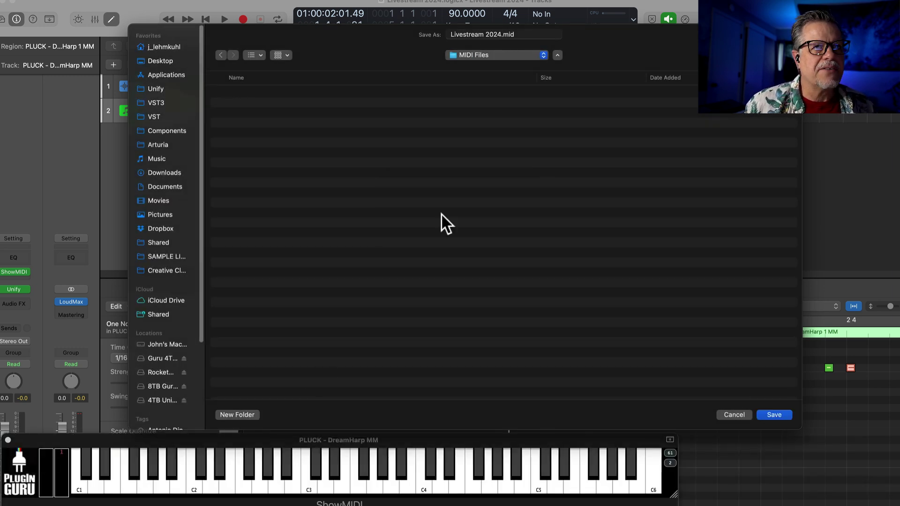
# Step: Save the exported MIDI file as Dream Harp 1.mid in the MIDI Files folder
pyautogui.moveTo(501, 32); pyautogui.dragTo(370, 33)
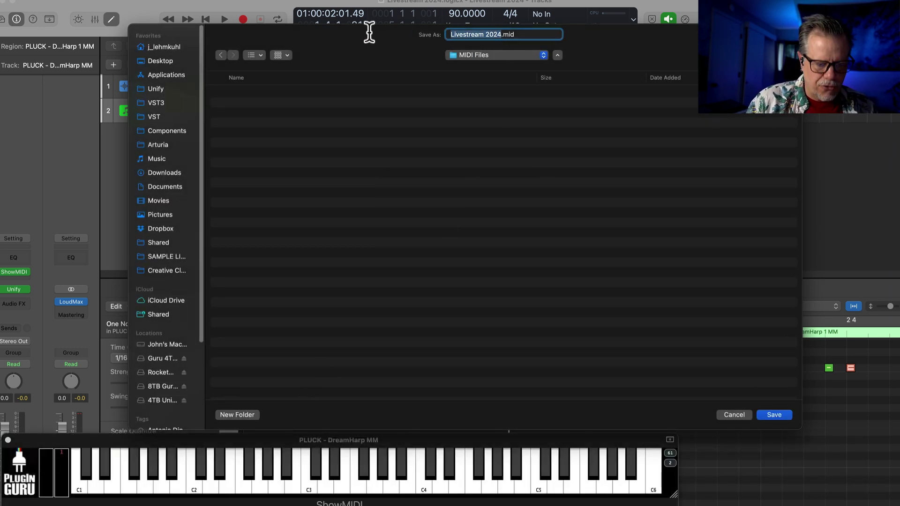
pyautogui.write('Dream ')
pyautogui.write('Harp 1')
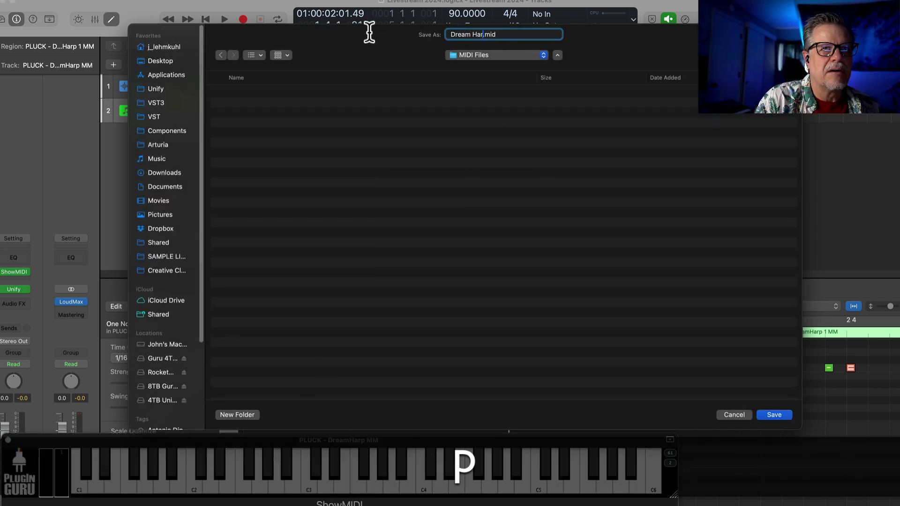
pyautogui.press('Return')
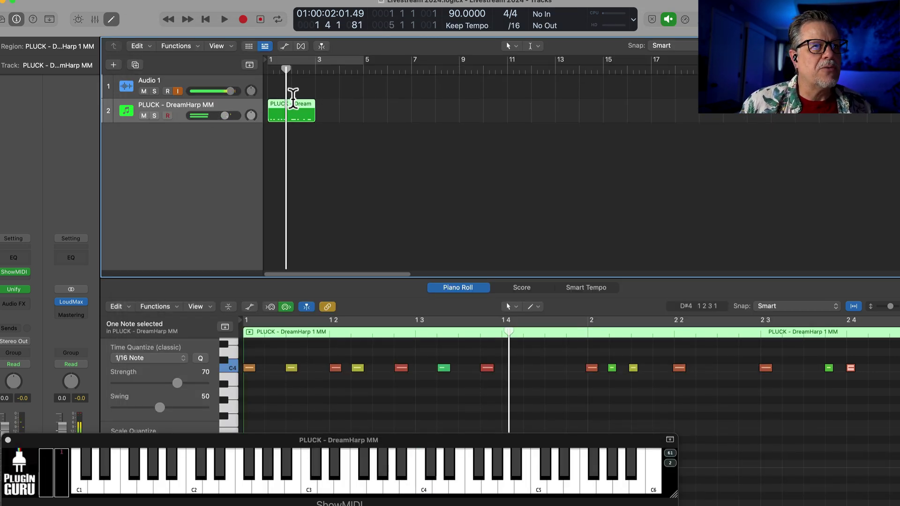
# Step: Mute the DreamHarp region and open the Unify instrument on its track
pyautogui.hotkey('ctrl', 'm')
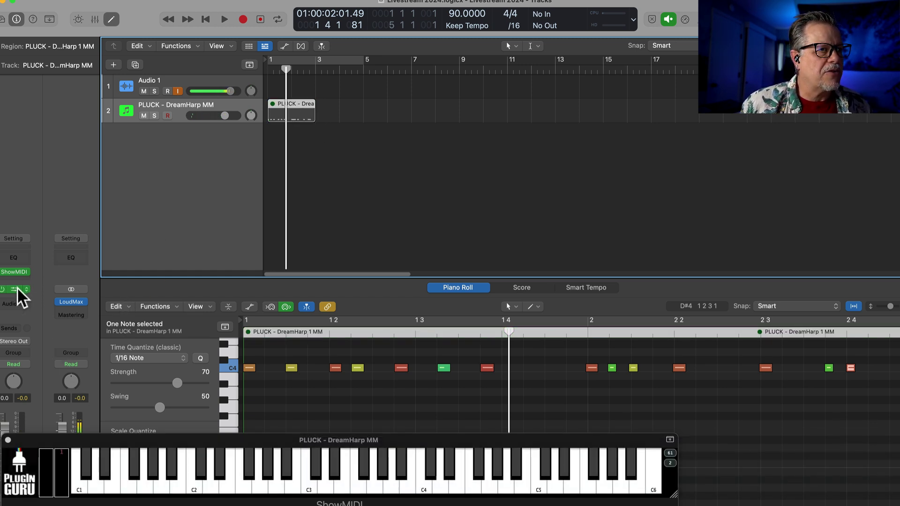
pyautogui.click(14, 290)
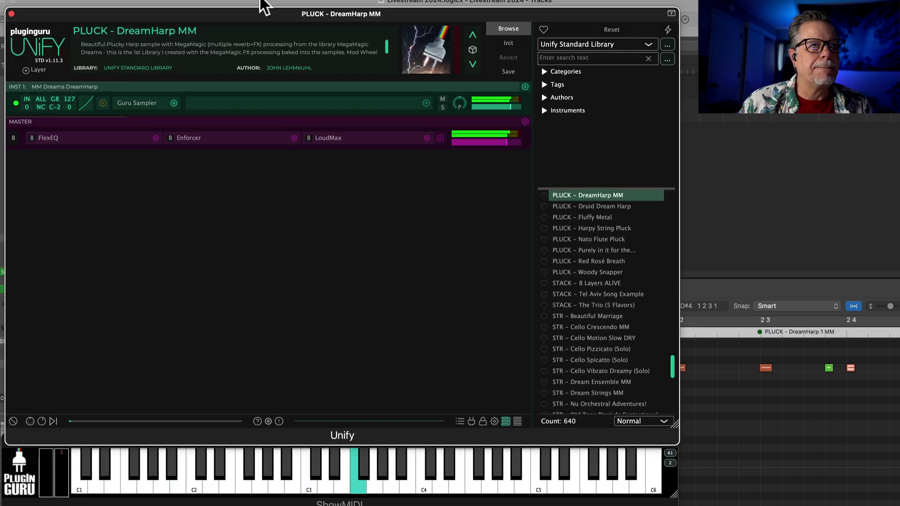
pyautogui.moveTo(260, 13)
pyautogui.mouseDown()
pyautogui.moveTo(292, 4)
pyautogui.moveTo(264, 1)
pyautogui.moveTo(257, 13)
pyautogui.mouseUp()
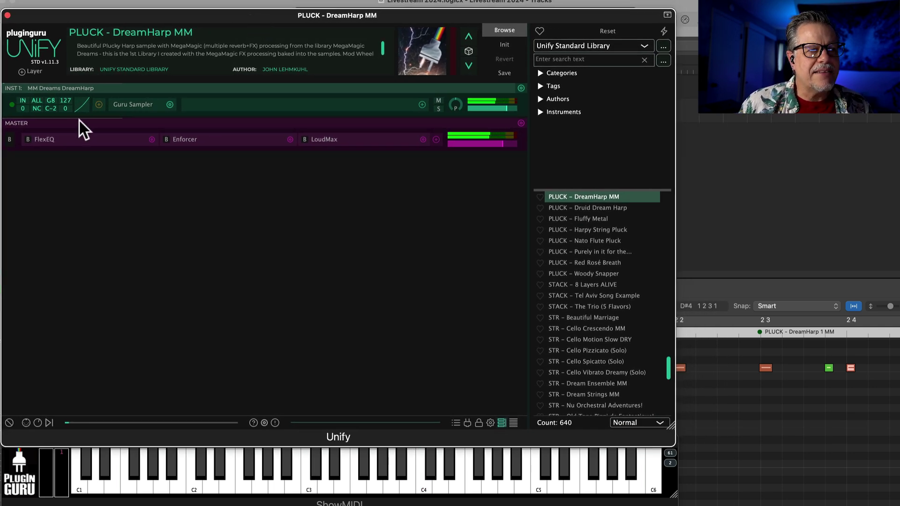
# Step: Add the MIDIBox MIDI effect from the Unify Standard arpeggiators to the MM Dreams DreamHarp layer
pyautogui.click(99, 104)
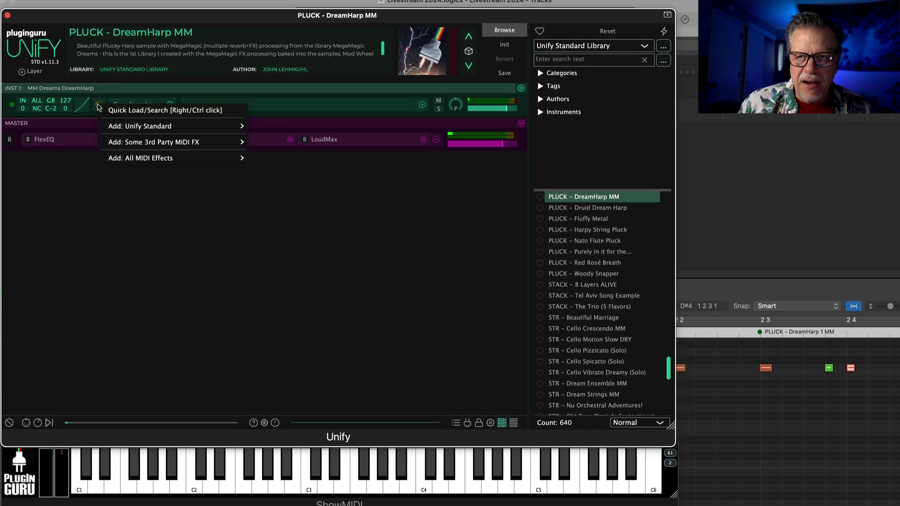
pyautogui.moveTo(133, 124)
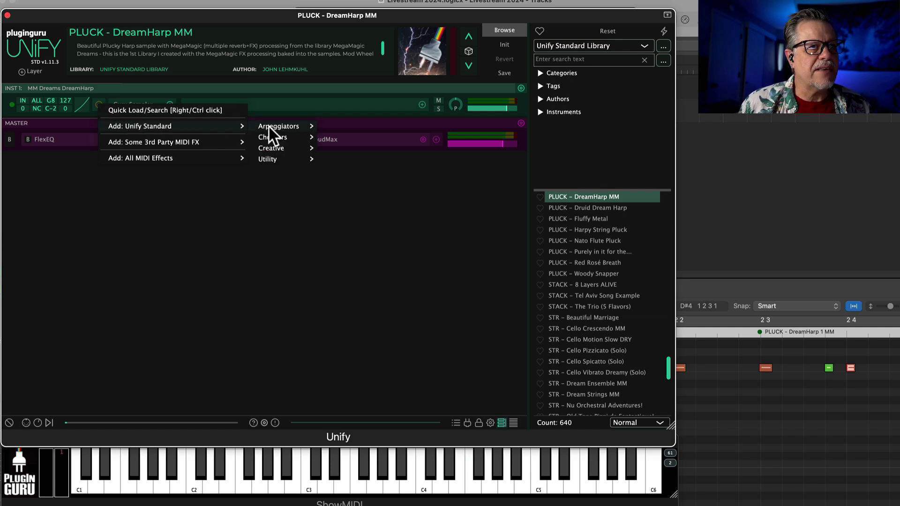
pyautogui.moveTo(268, 125)
pyautogui.click(341, 123)
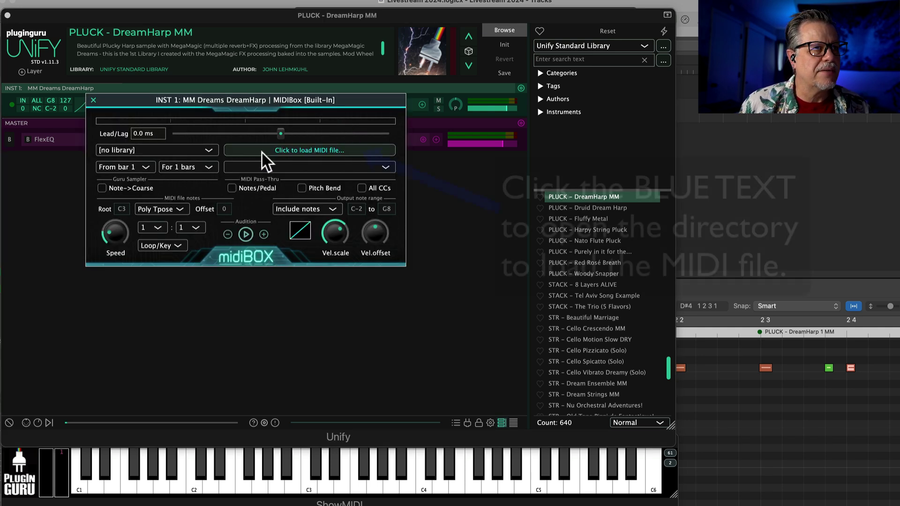
# Step: Load Dream Harp 1.mid into MIDIBox from the PlugInGuru 6 Lessons Videos library
pyautogui.click(153, 149)
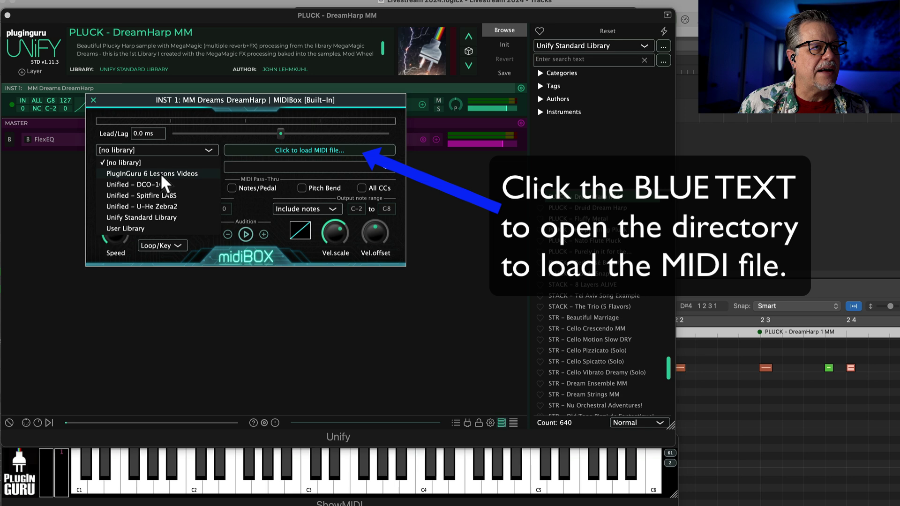
pyautogui.click(160, 173)
pyautogui.click(300, 148)
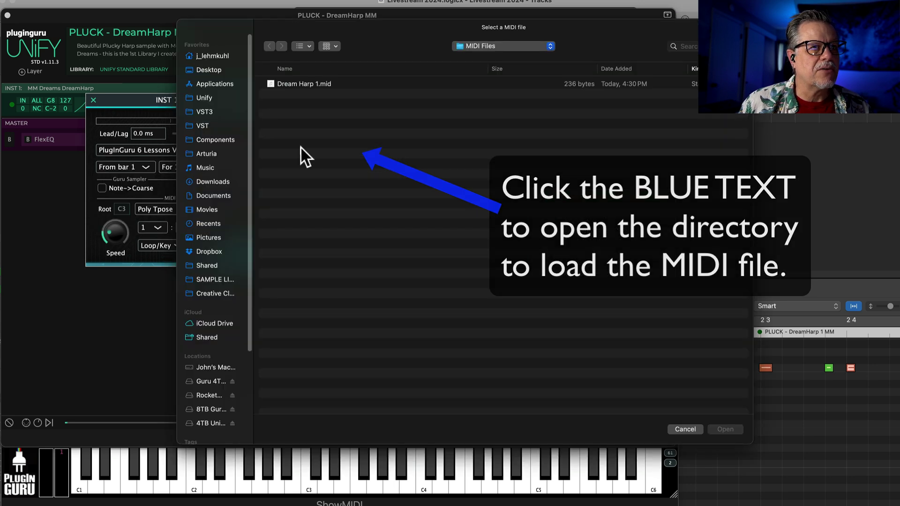
pyautogui.doubleClick(300, 84)
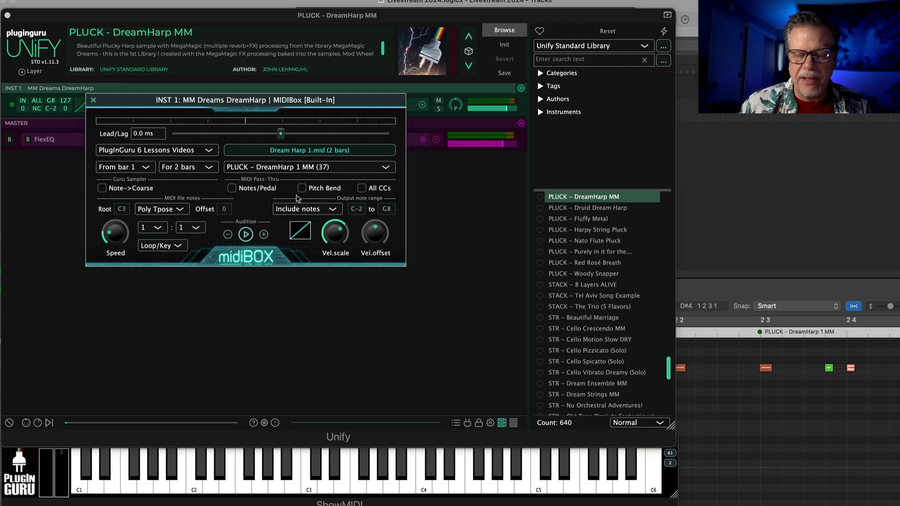
# Step: Add an empty INST layer below the DreamHarp layer
pyautogui.moveTo(226, 210)
pyautogui.mouseDown()
pyautogui.moveTo(230, 187)
pyautogui.moveTo(232, 221)
pyautogui.moveTo(236, 212)
pyautogui.mouseUp()
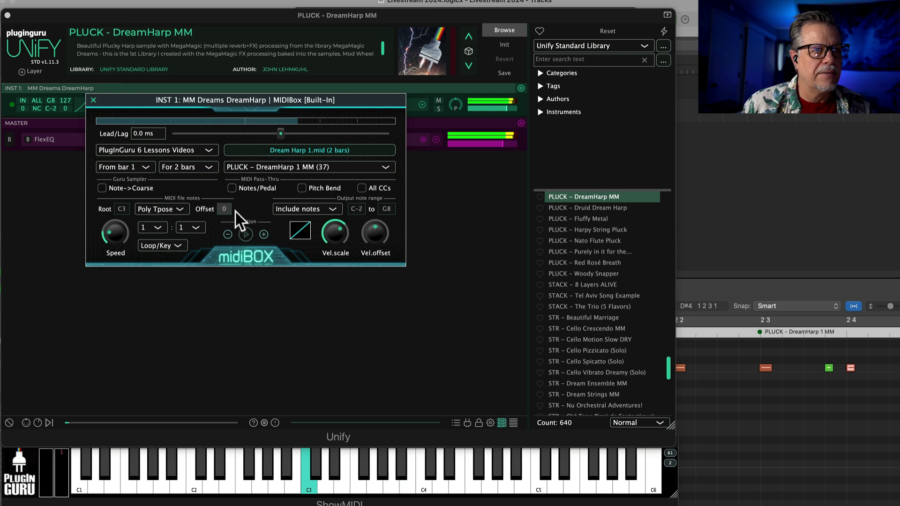
pyautogui.click(40, 71)
pyautogui.moveTo(81, 79)
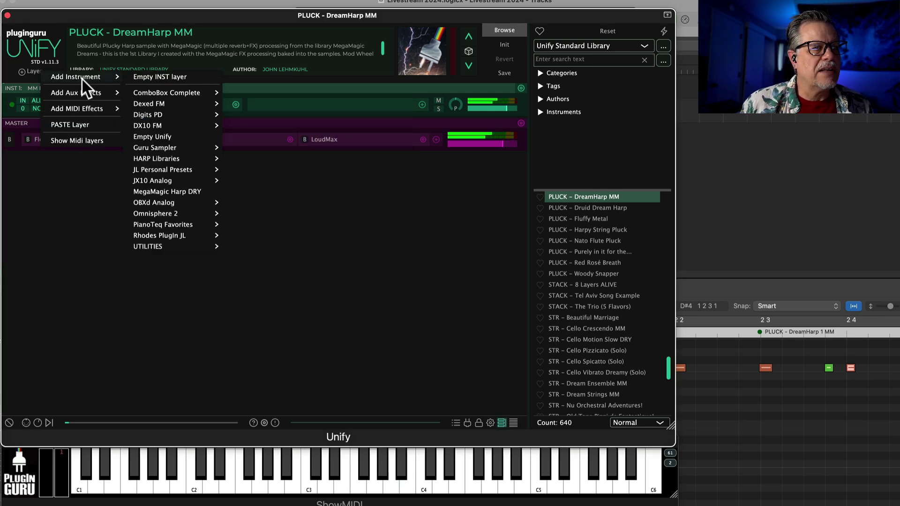
pyautogui.click(156, 76)
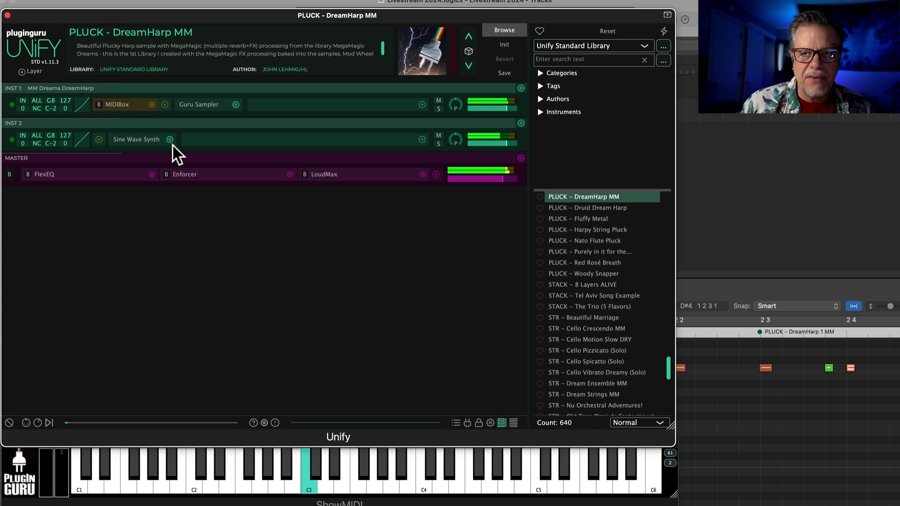
# Step: Set the MIDI file notes offset to -12 in the DreamHarp layer's MIDIBox
pyautogui.click(119, 100)
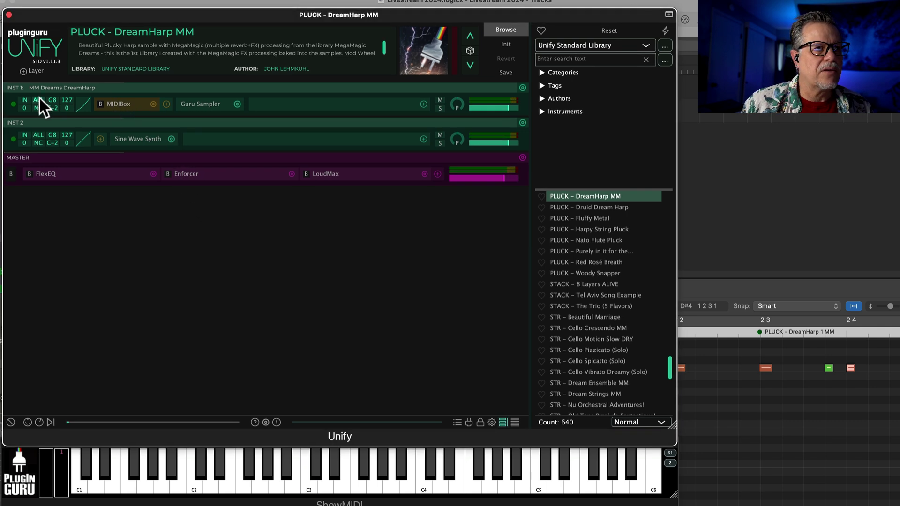
pyautogui.click(120, 101)
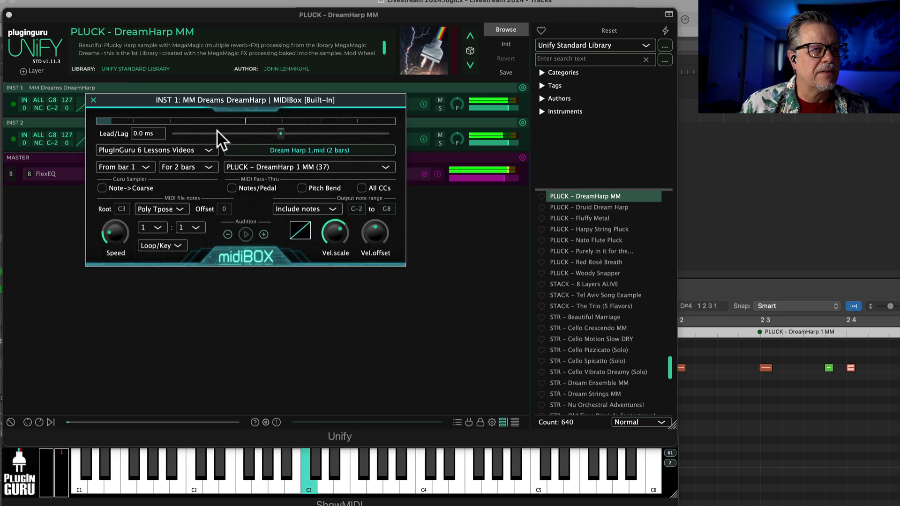
pyautogui.moveTo(230, 210); pyautogui.dragTo(230, 269)
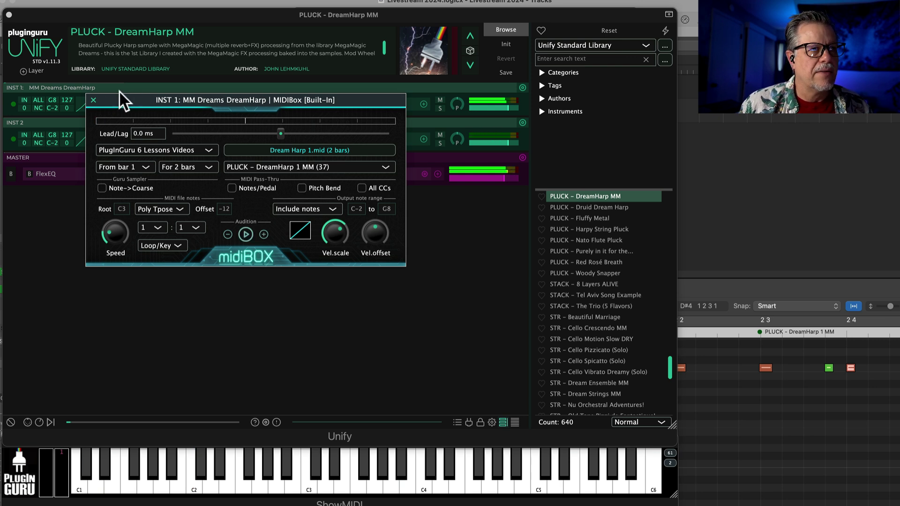
# Step: Delete the INST 2 layer with the Sine Wave Synth and close the MIDIBox window
pyautogui.keyDown('alt'); pyautogui.click(522, 121); pyautogui.keyUp('alt')
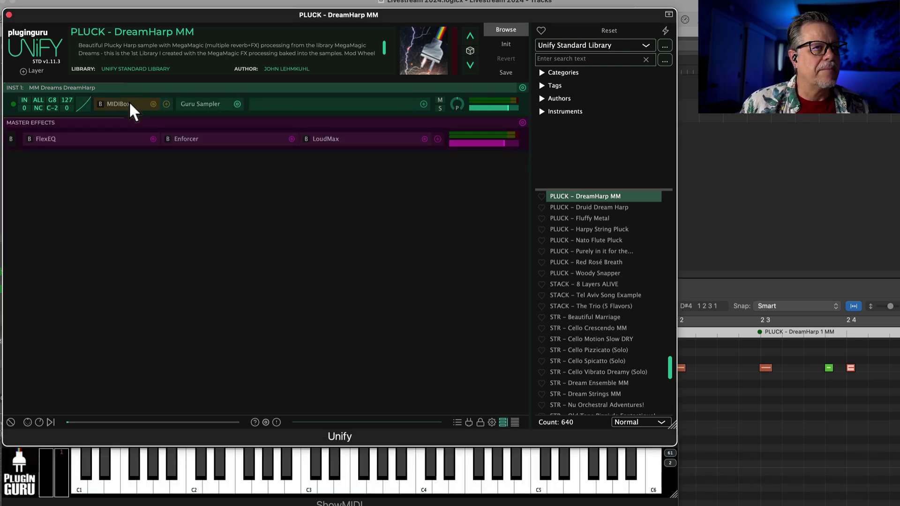
pyautogui.press('super+w')
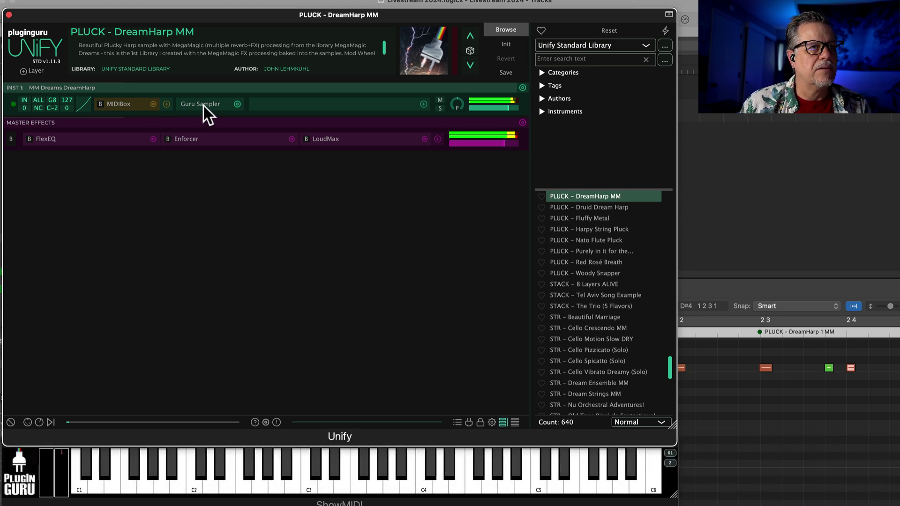
# Step: Try the Play Only and Key Tpose note modes in MIDIBox, and return to Poly Tpose
pyautogui.click(117, 100)
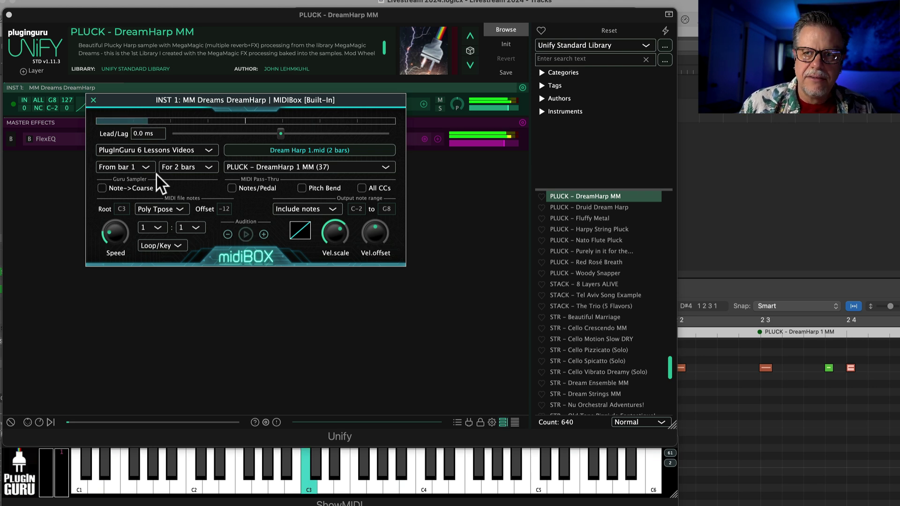
pyautogui.click(161, 210)
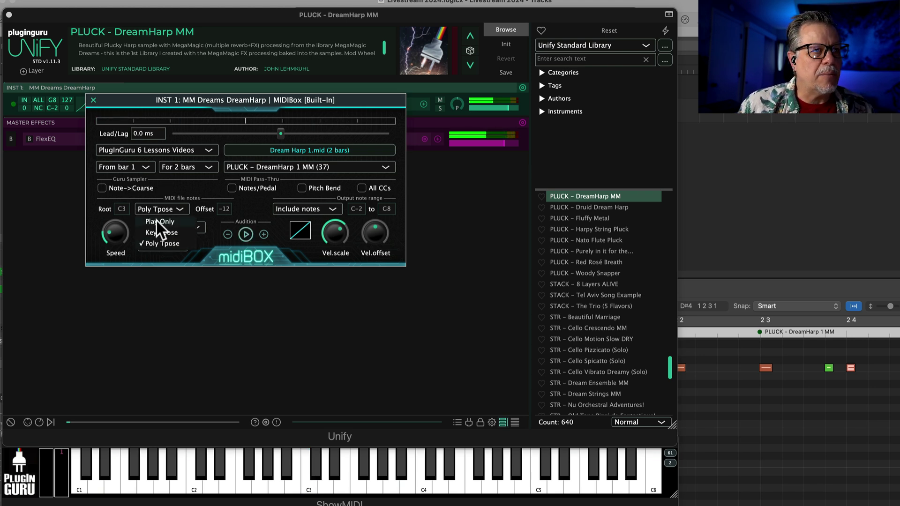
pyautogui.click(157, 221)
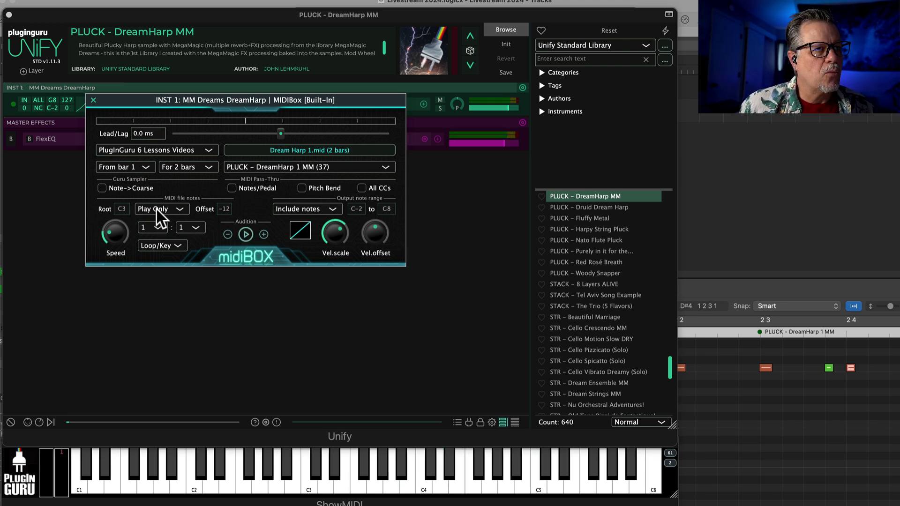
pyautogui.click(157, 210)
pyautogui.click(159, 232)
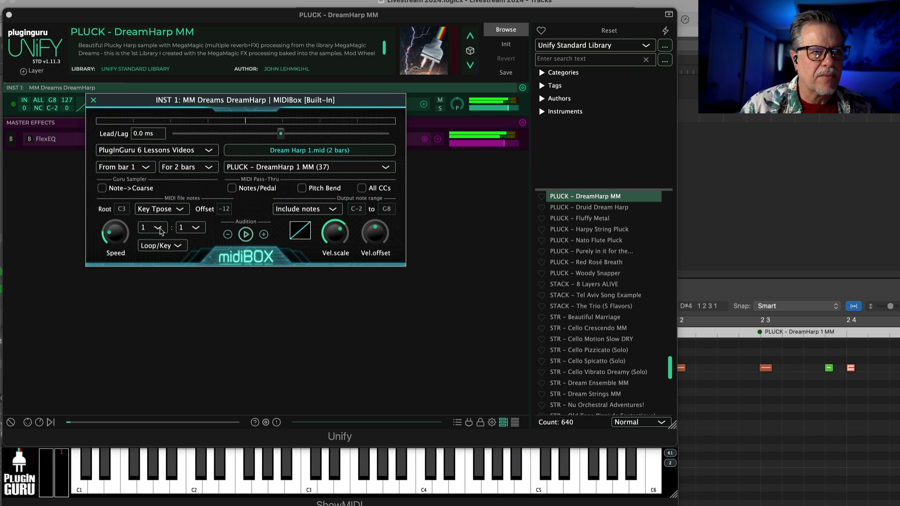
pyautogui.click(160, 209)
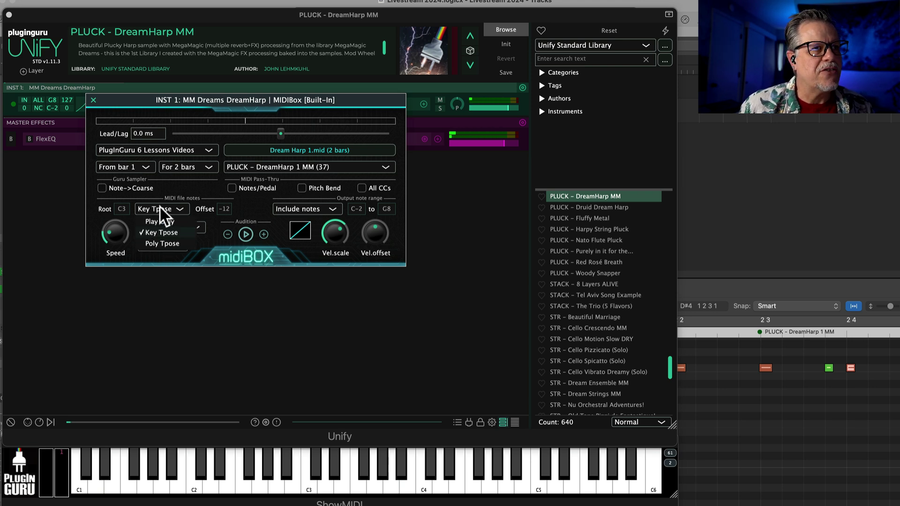
pyautogui.click(156, 244)
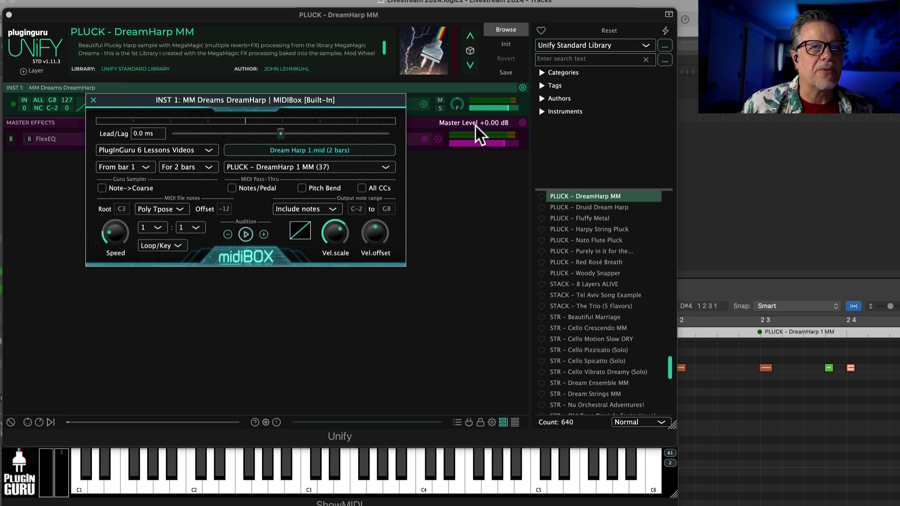
# Step: Lower the DreamHarp layer's level to about -14 dB and close its MIDIBox window
pyautogui.moveTo(507, 107); pyautogui.dragTo(497, 108)
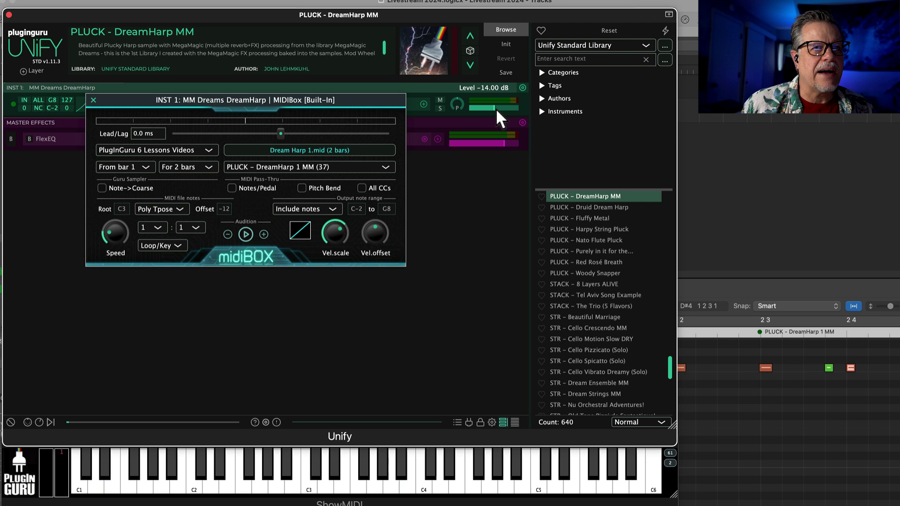
pyautogui.click(496, 109)
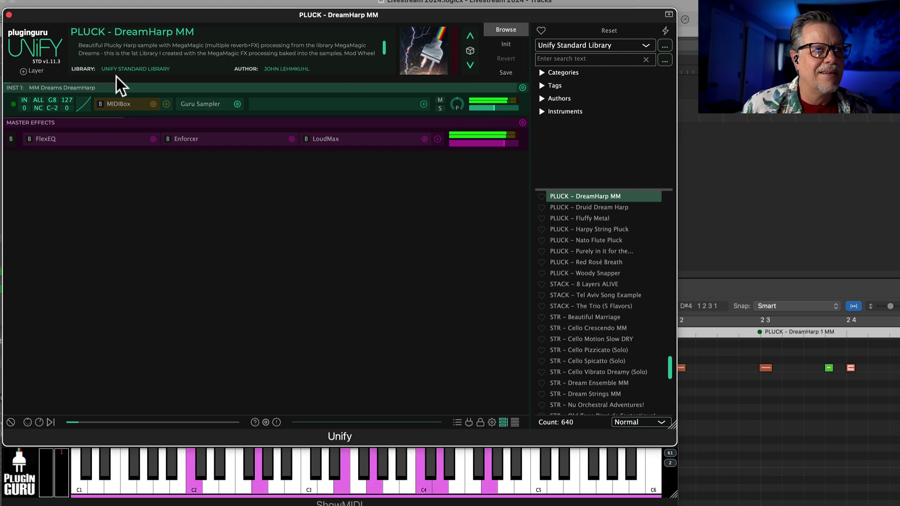
pyautogui.press('super+w')
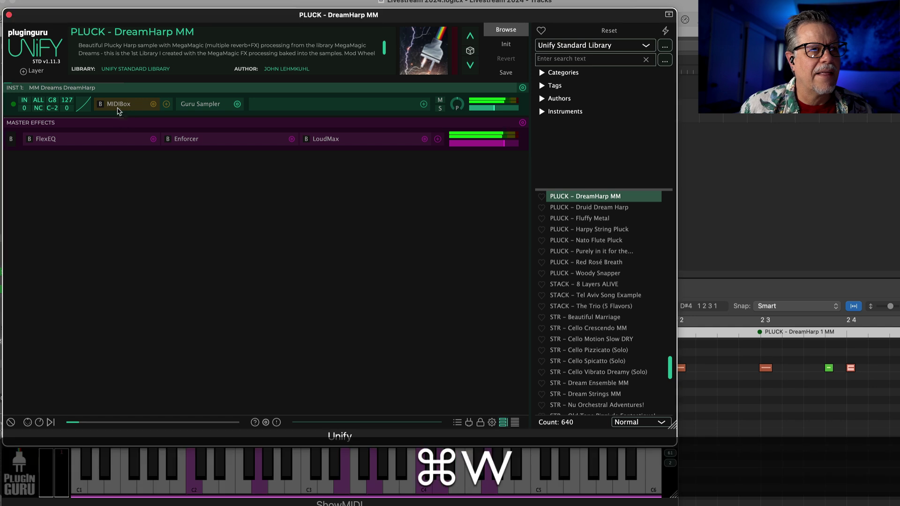
pyautogui.click(116, 103)
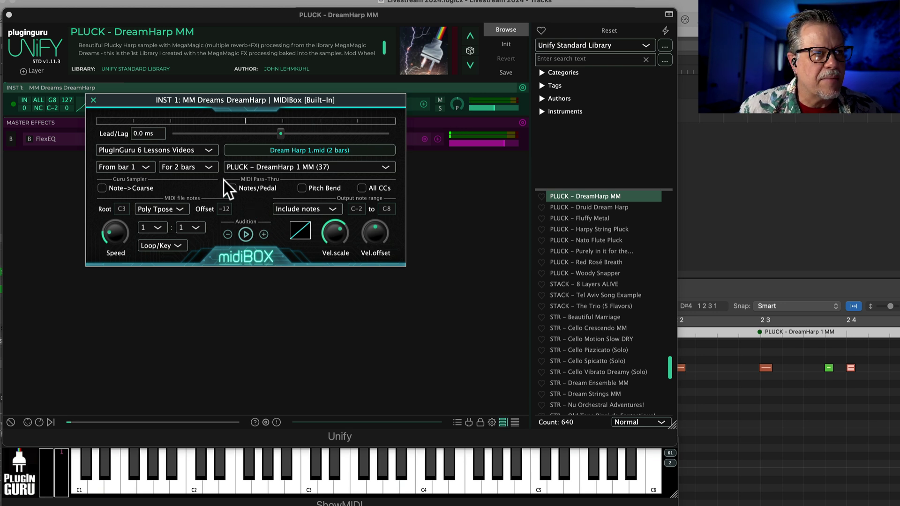
pyautogui.click(94, 101)
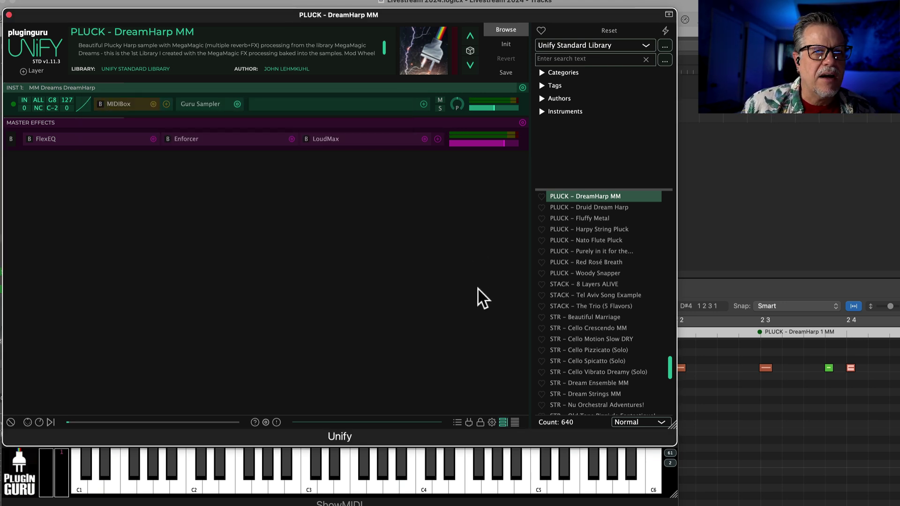
# Step: Load the STR - Beautiful Marriage patch into a new Unify layer and set its level to about -11.5 dB
pyautogui.rightClick(595, 318)
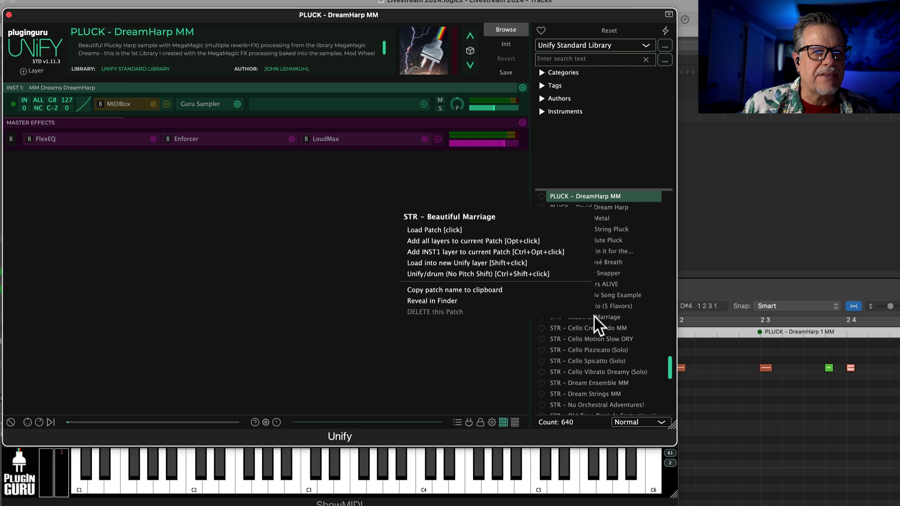
pyautogui.click(446, 262)
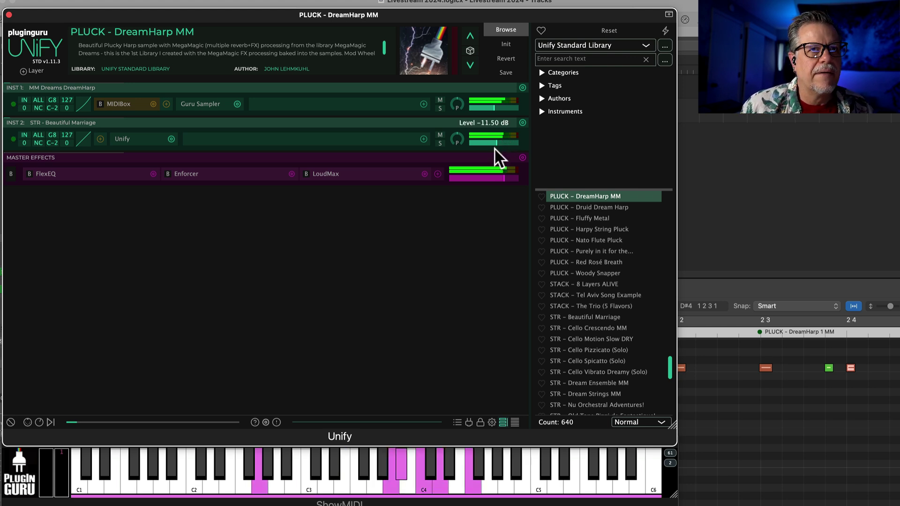
pyautogui.moveTo(485, 104)
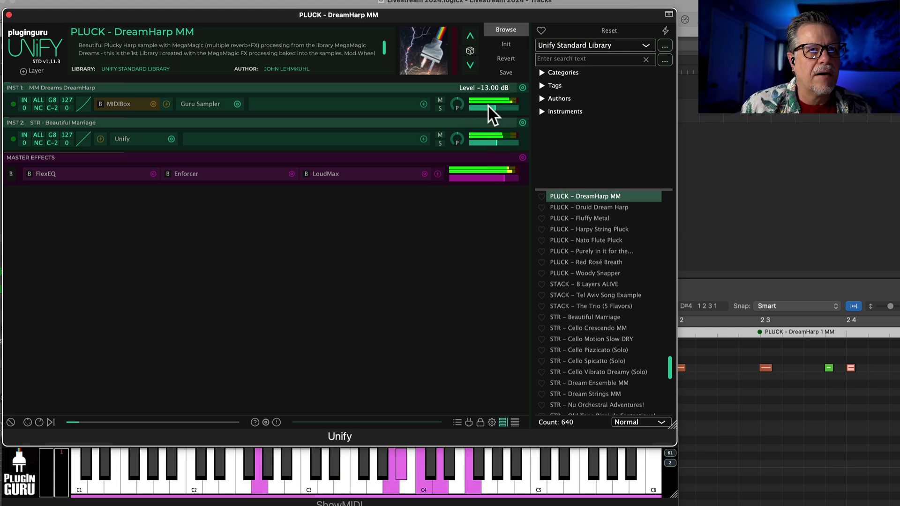